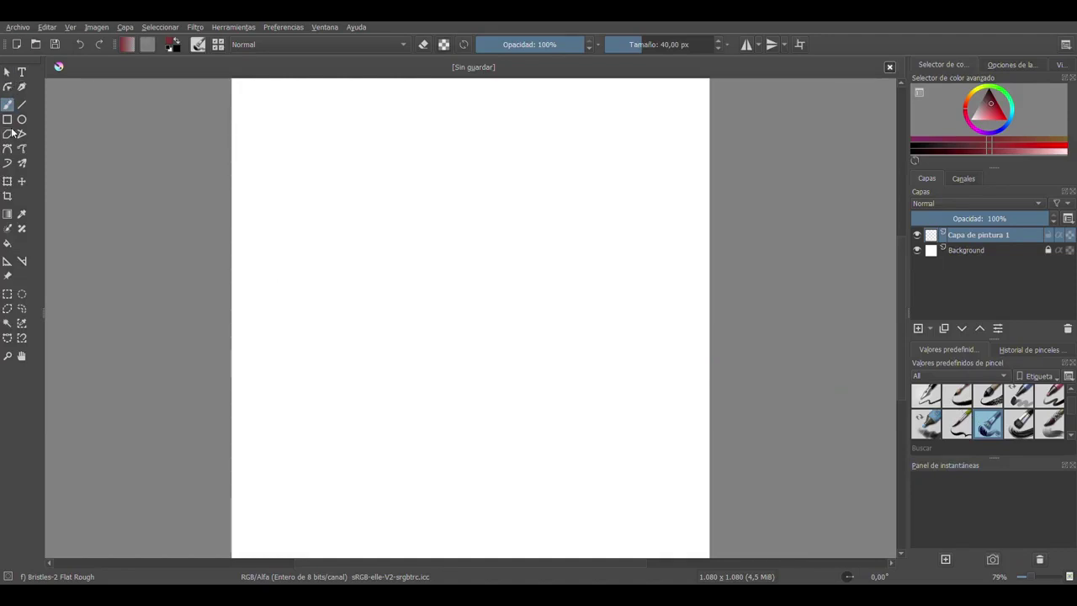
Paint a dark-red diagonal stroke on the Background layer in the upper left.
{"action": "left_click", "coordinate": [7, 72]}
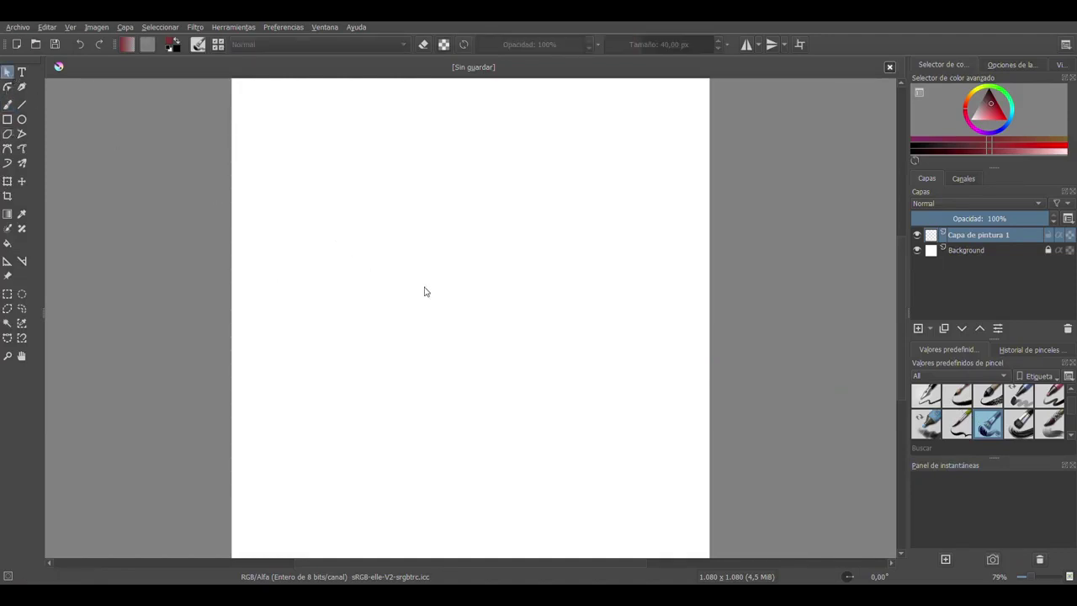
{"action": "left_click", "coordinate": [1047, 250]}
{"action": "left_click", "coordinate": [1009, 250]}
{"action": "left_click_drag", "start_coordinate": [340, 174], "coordinate": [421, 268]}
Create a text frame on the canvas near the top of the stroke.
{"action": "left_click", "coordinate": [7, 73]}
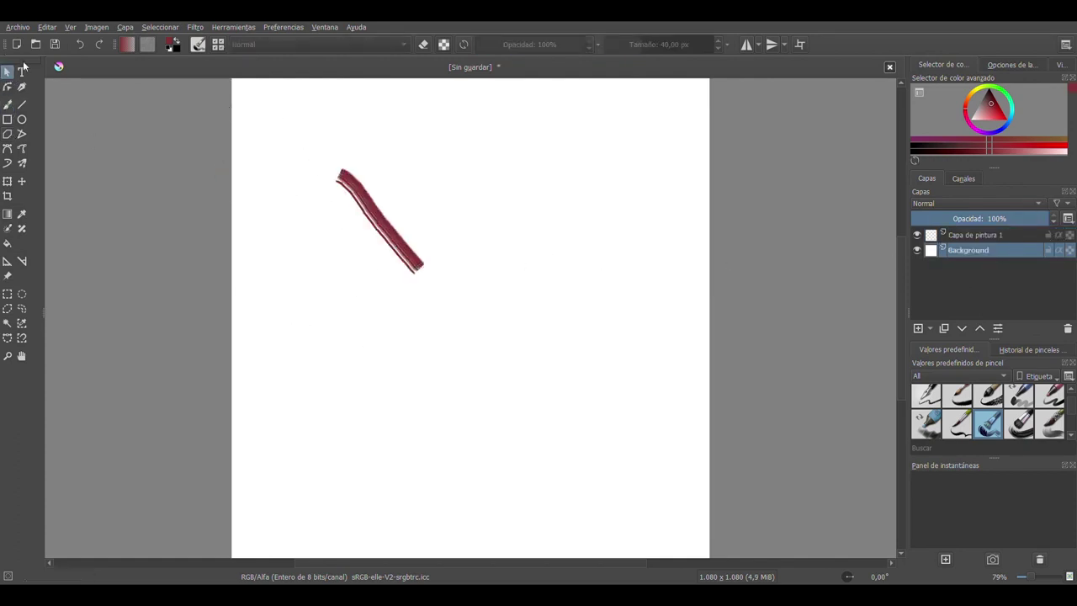
{"action": "left_click", "coordinate": [22, 72]}
{"action": "left_click_drag", "start_coordinate": [387, 149], "coordinate": [548, 182]}
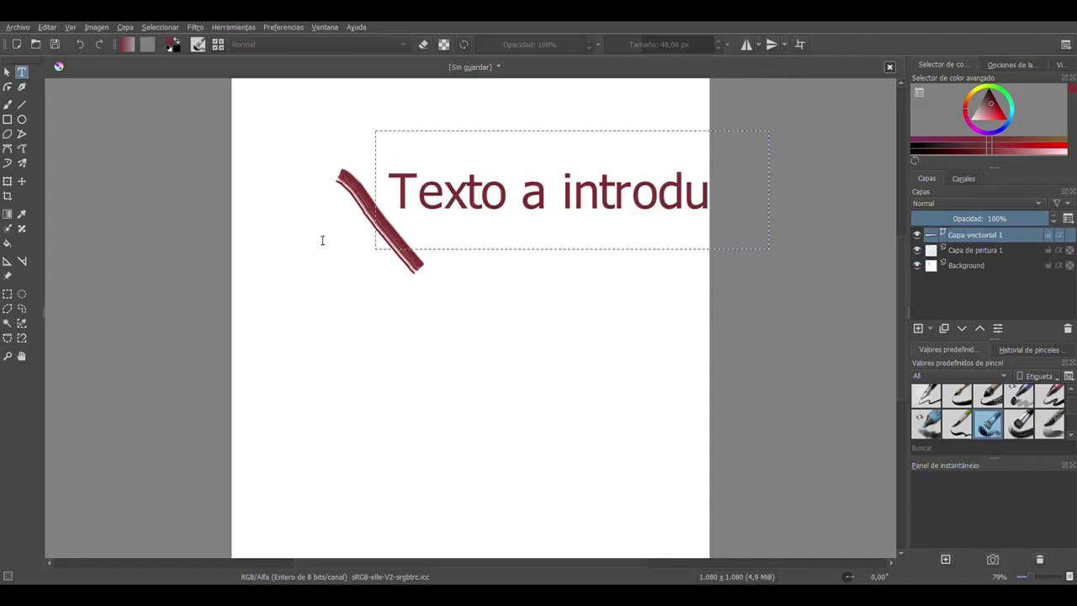
Type 'Hola' into the text frame and move it further right.
{"action": "type", "text": "Hola"}
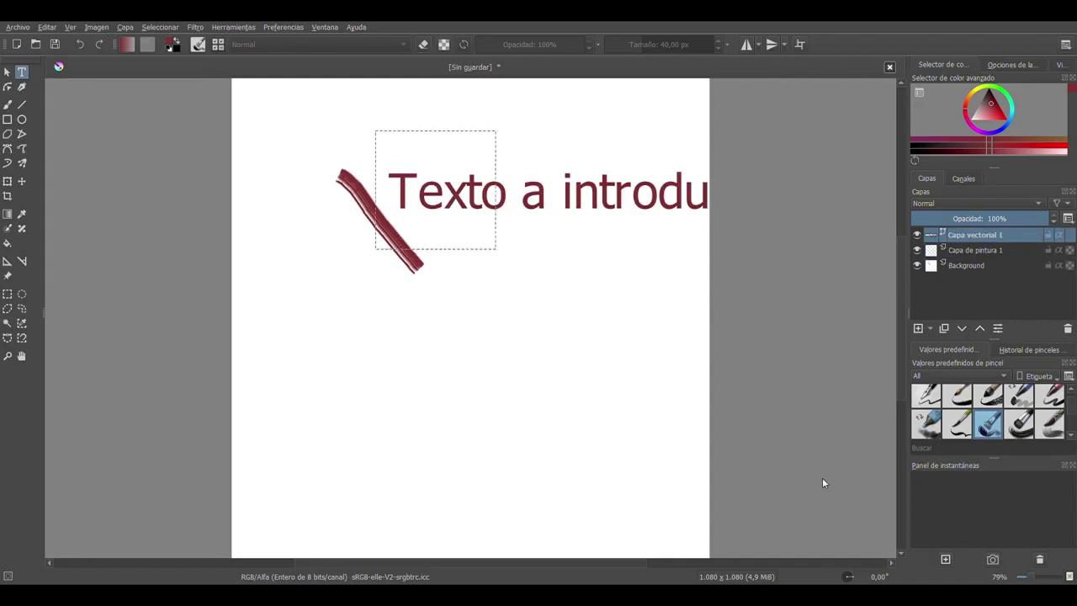
{"action": "key", "text": "Escape"}
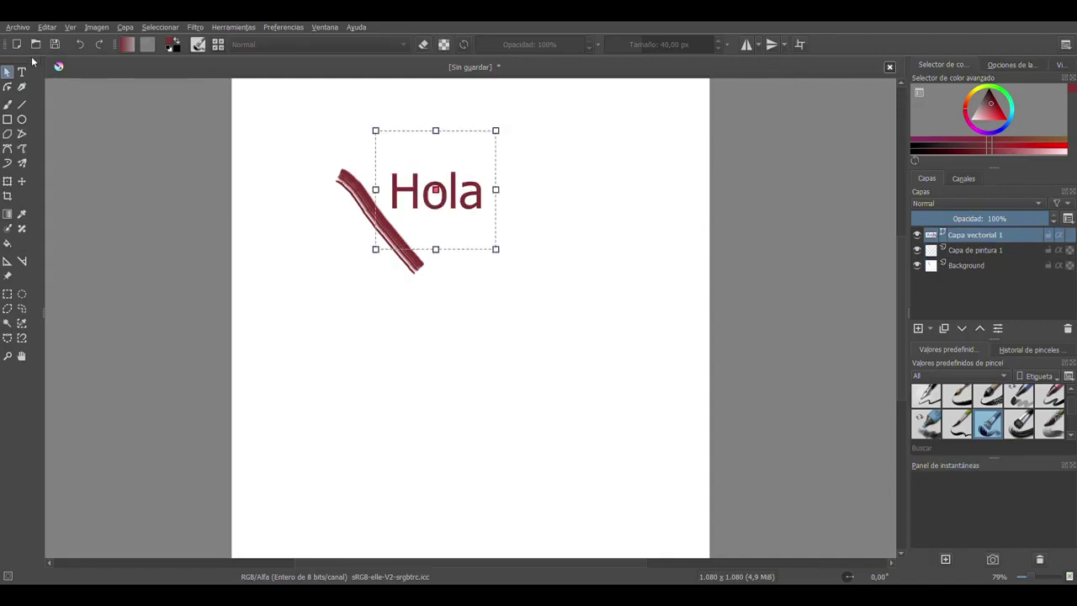
{"action": "left_click_drag", "start_coordinate": [440, 196], "coordinate": [552, 192]}
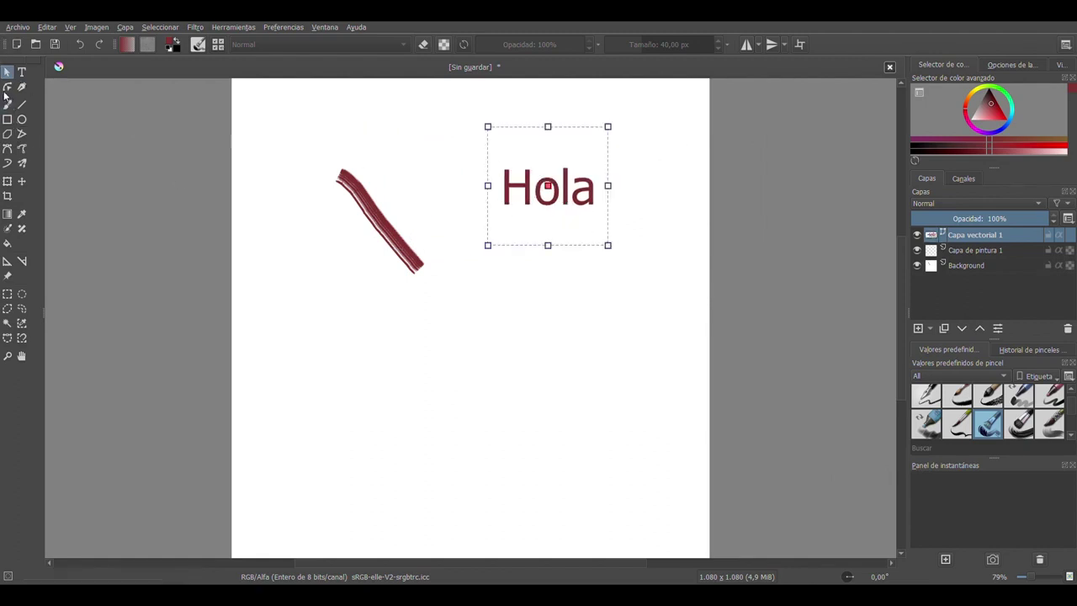
{"action": "left_click", "coordinate": [8, 92]}
{"action": "left_click", "coordinate": [22, 87]}
{"action": "left_click_drag", "start_coordinate": [289, 297], "coordinate": [546, 201]}
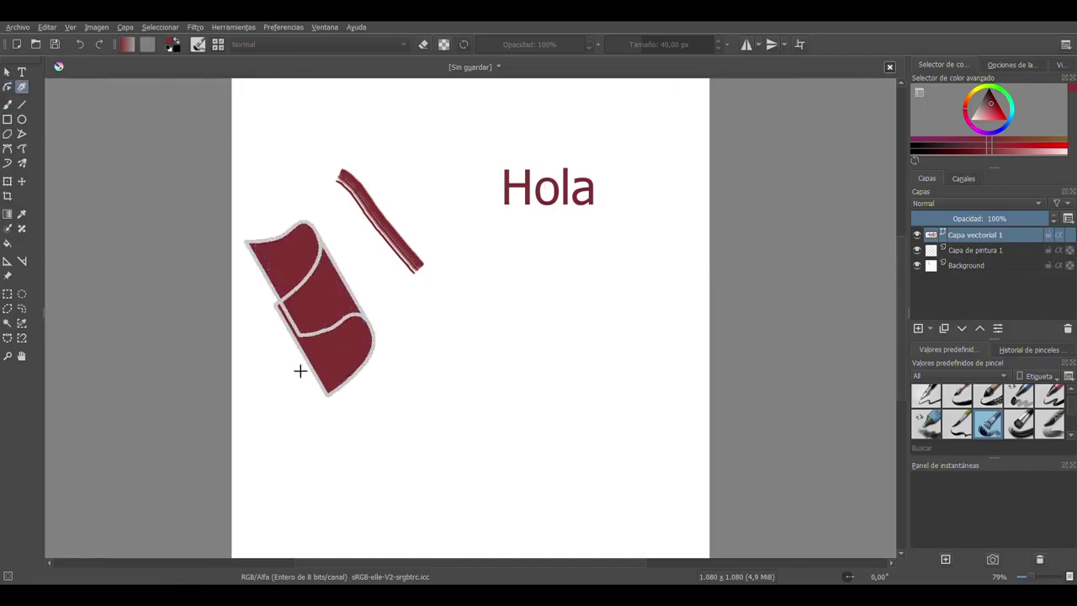
{"action": "key", "text": "ctrl+z"}
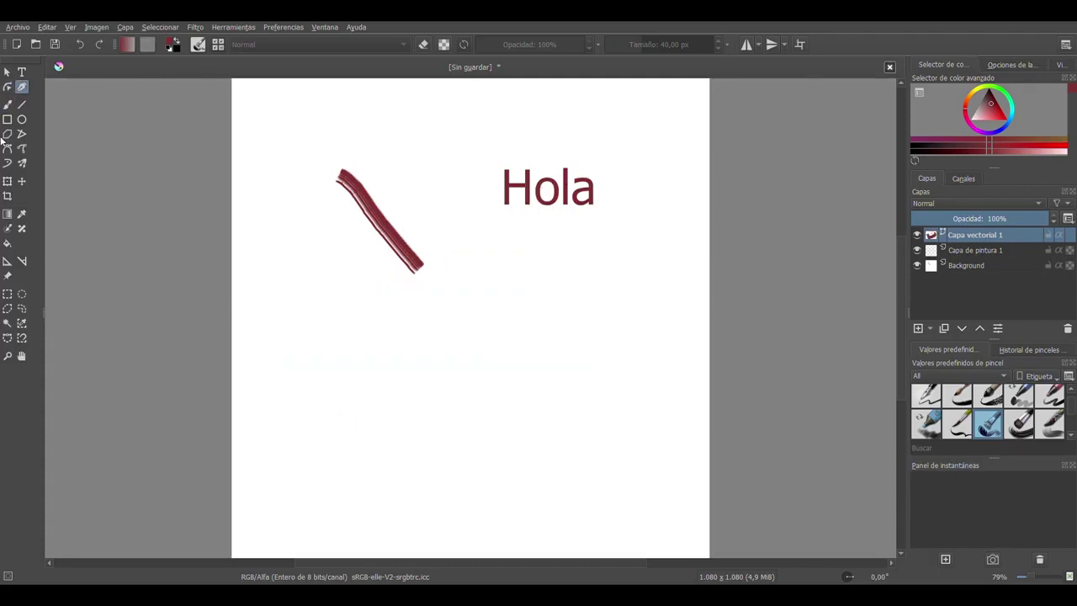
{"action": "left_click", "coordinate": [8, 106]}
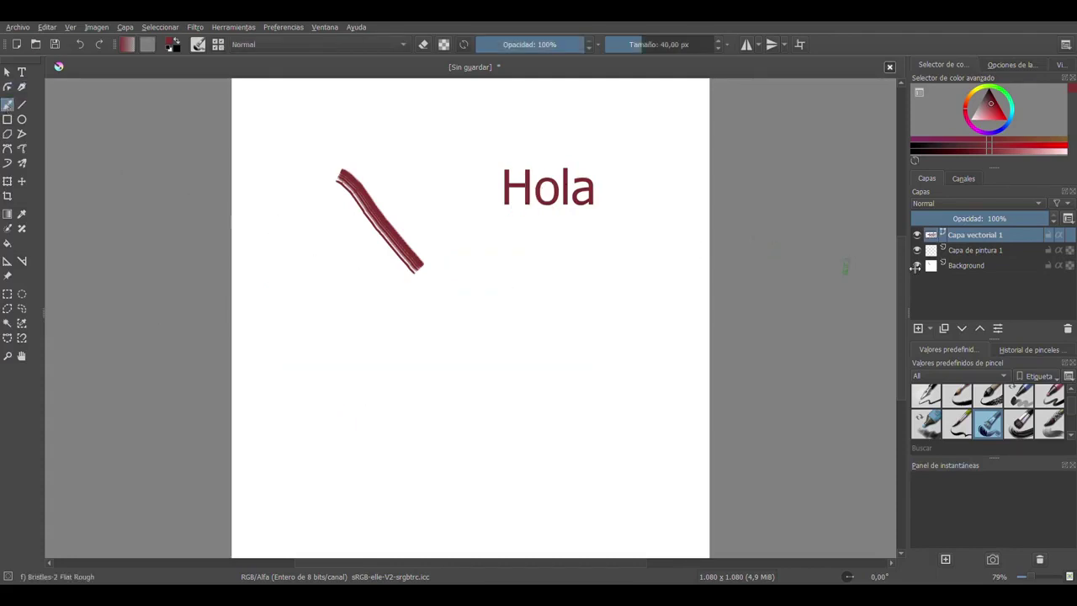
{"action": "left_click", "coordinate": [968, 265]}
{"action": "mouse_move", "coordinate": [404, 312]}
{"action": "left_mouse_down"}
{"action": "mouse_move", "coordinate": [336, 375]}
{"action": "mouse_move", "coordinate": [437, 370]}
{"action": "left_mouse_up"}
{"action": "key", "text": "ctrl+z"}
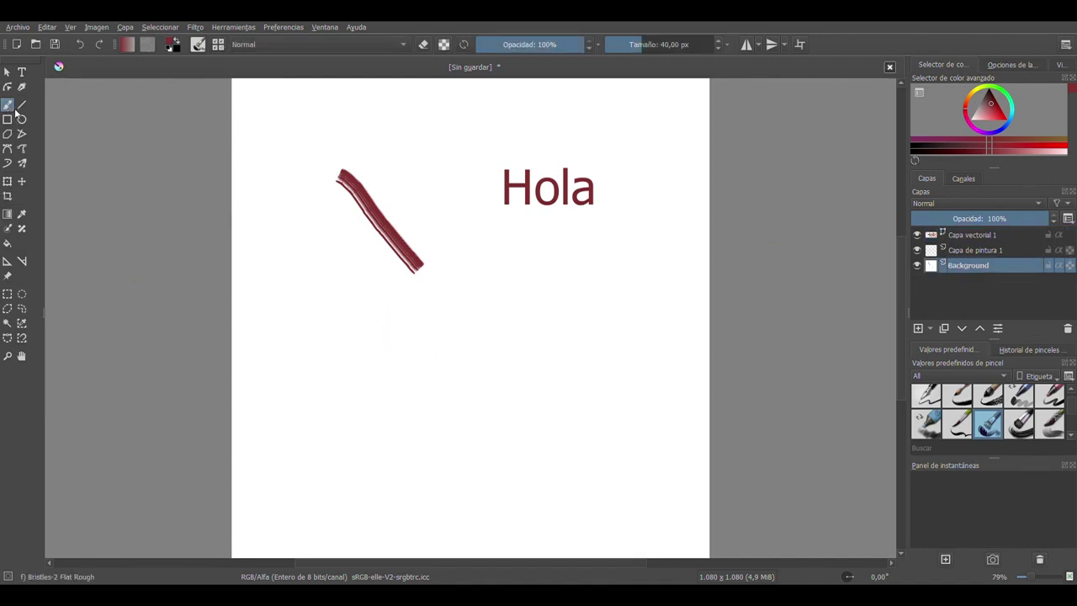
{"action": "left_click", "coordinate": [22, 104]}
{"action": "left_click_drag", "start_coordinate": [339, 317], "coordinate": [631, 317]}
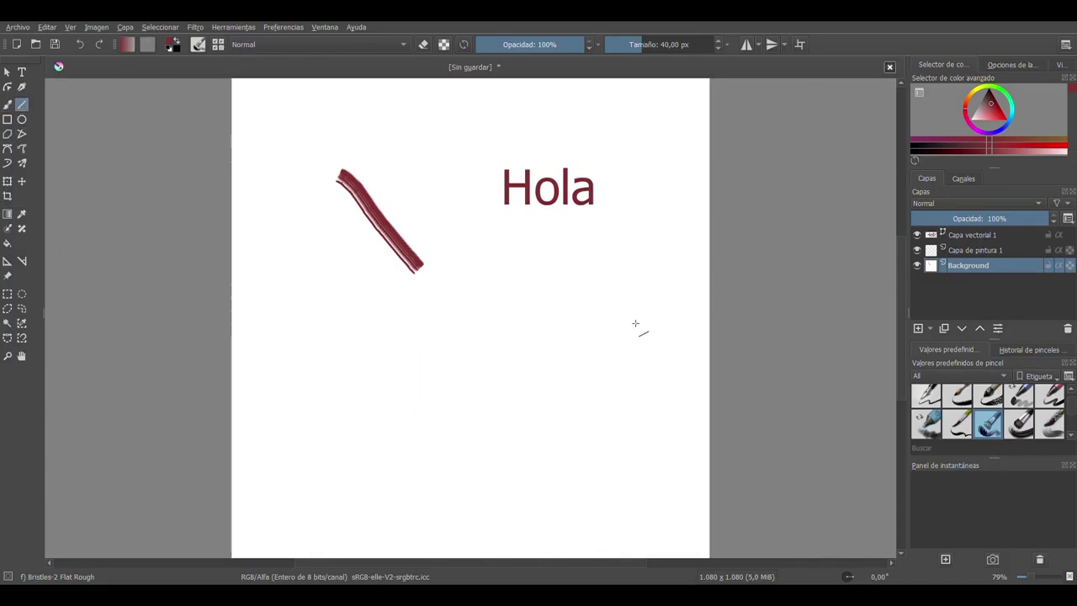
{"action": "key", "text": "ctrl+z"}
{"action": "left_click", "coordinate": [7, 119]}
{"action": "left_click_drag", "start_coordinate": [522, 318], "coordinate": [377, 412]}
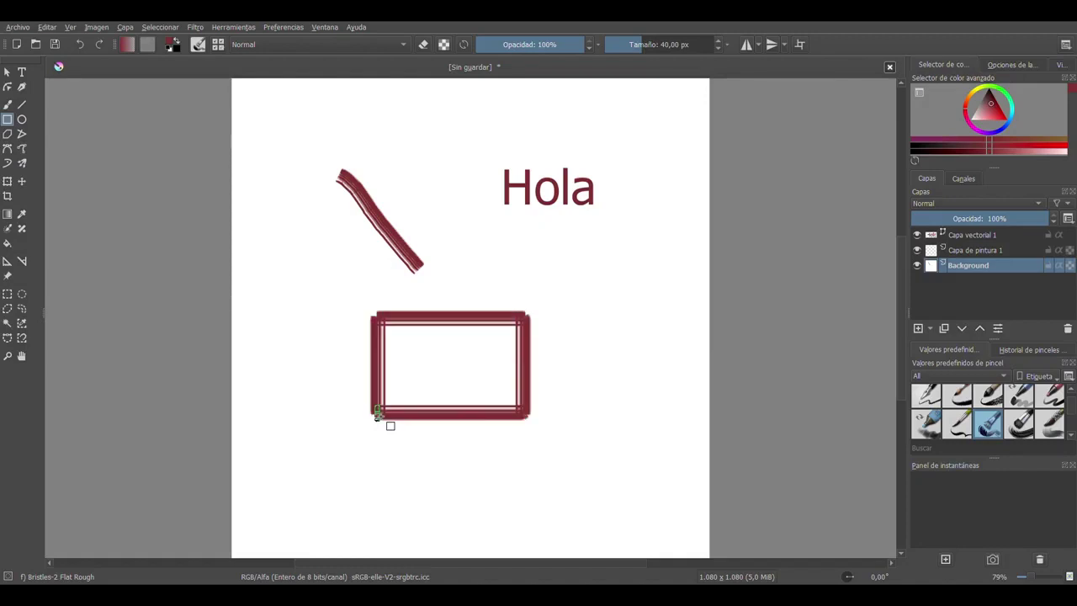
{"action": "left_click", "coordinate": [21, 120]}
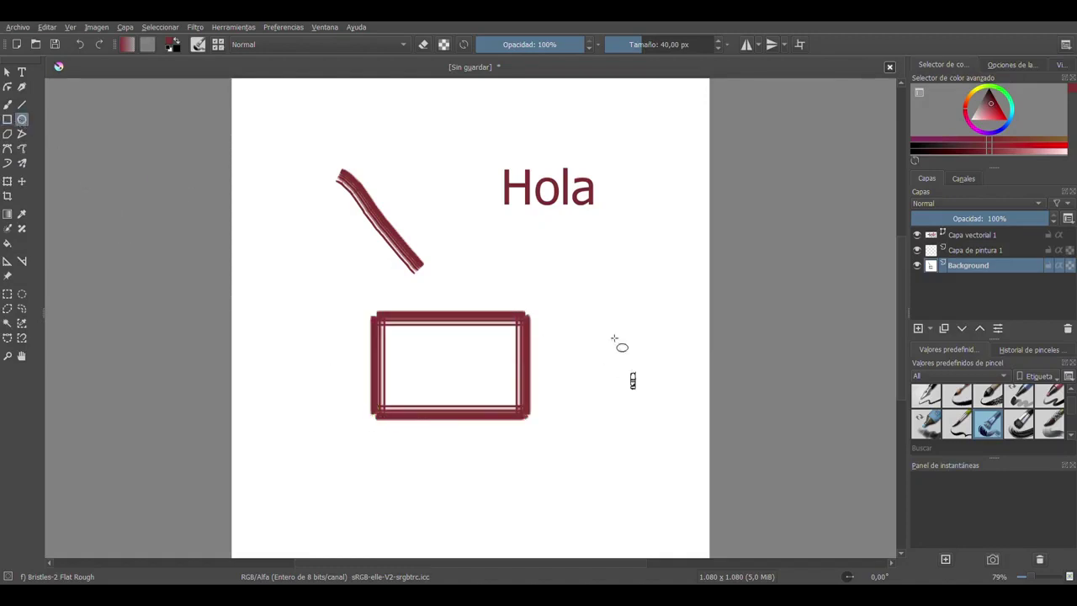
{"action": "mouse_move", "coordinate": [652, 284]}
{"action": "left_mouse_down"}
{"action": "mouse_move", "coordinate": [561, 338]}
{"action": "mouse_move", "coordinate": [549, 464]}
{"action": "left_mouse_up"}
{"action": "key", "text": "ctrl+z"}
{"action": "key", "text": "ctrl+z"}
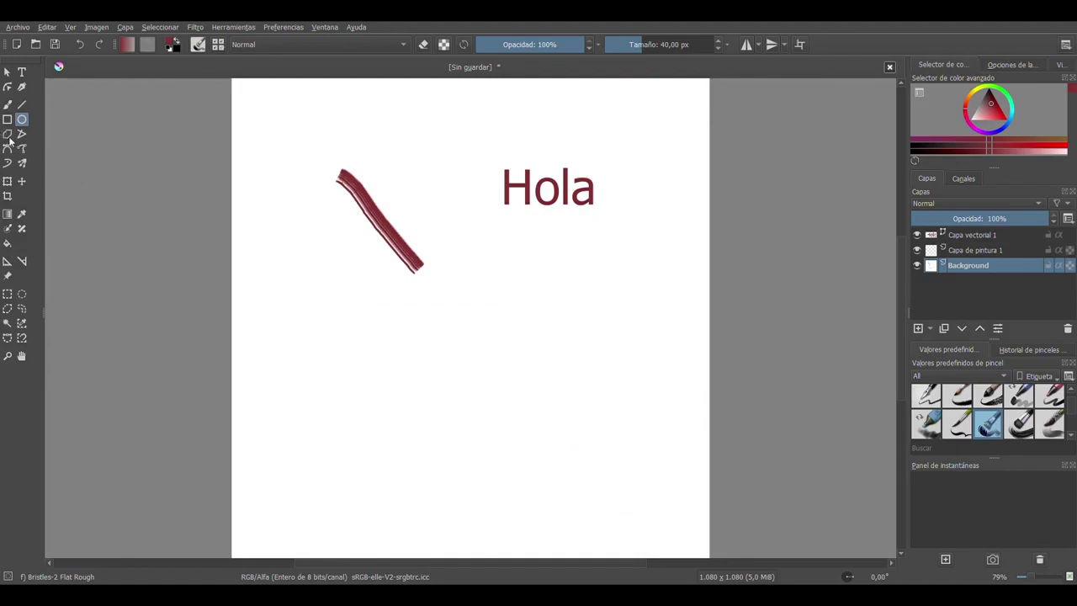
{"action": "left_click", "coordinate": [7, 134]}
{"action": "left_click", "coordinate": [358, 359]}
{"action": "left_click", "coordinate": [446, 318]}
{"action": "left_click", "coordinate": [497, 383]}
{"action": "left_click", "coordinate": [430, 462]}
{"action": "left_click", "coordinate": [334, 425]}
{"action": "left_click", "coordinate": [358, 360]}
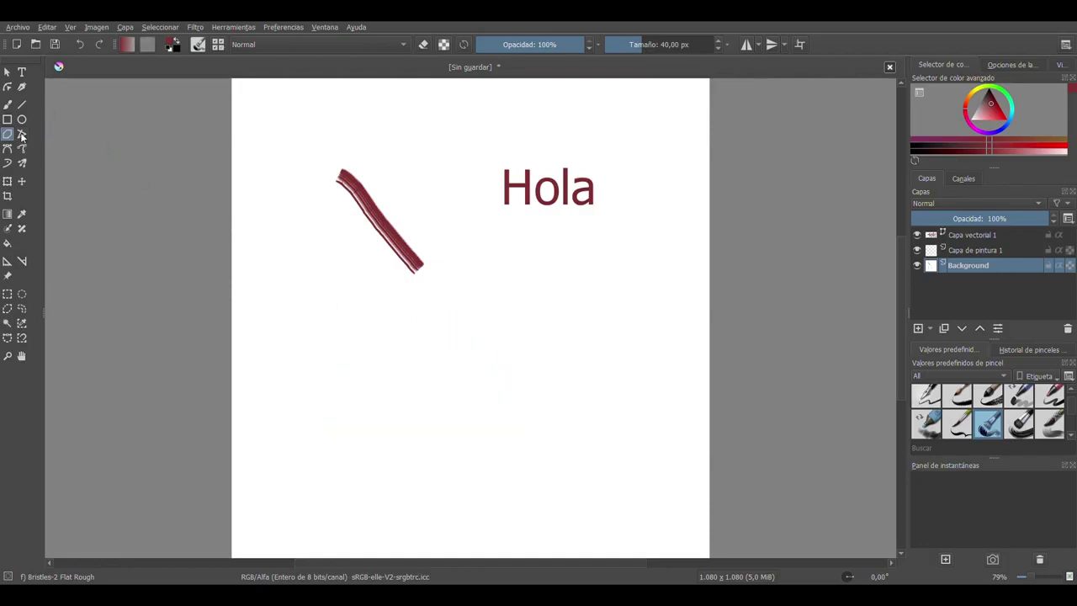
{"action": "left_click", "coordinate": [22, 135]}
{"action": "left_click", "coordinate": [365, 295]}
{"action": "left_click", "coordinate": [496, 346]}
{"action": "left_click", "coordinate": [431, 407]}
{"action": "left_click", "coordinate": [278, 384]}
{"action": "left_click", "coordinate": [368, 294]}
{"action": "double_click", "coordinate": [365, 294]}
{"action": "key", "text": "ctrl+z"}
{"action": "left_click", "coordinate": [8, 150]}
{"action": "left_click", "coordinate": [318, 348]}
{"action": "left_click_drag", "start_coordinate": [536, 296], "coordinate": [673, 380]}
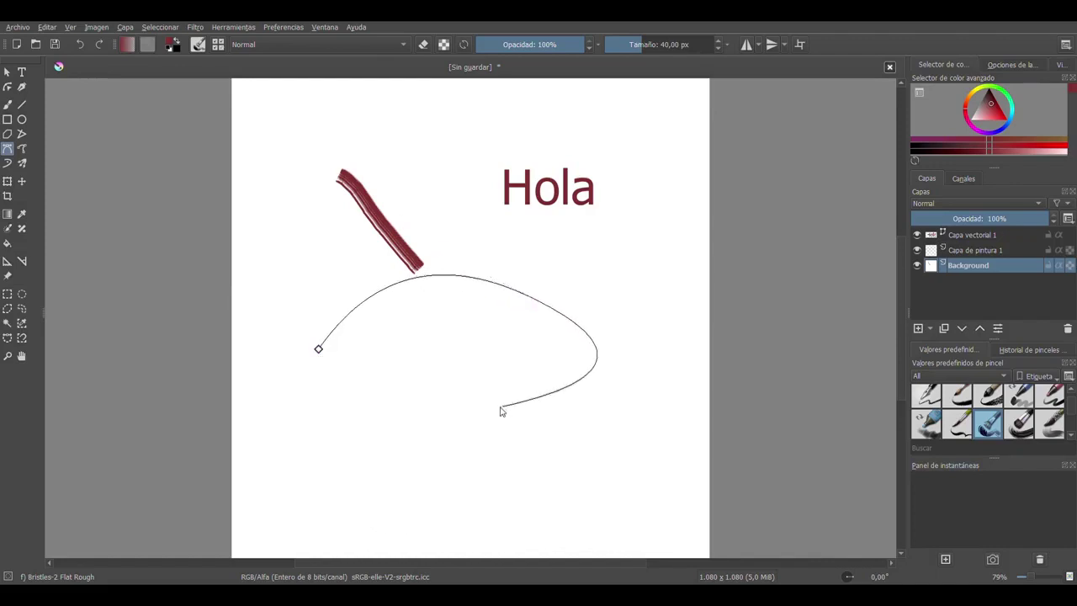
{"action": "left_click", "coordinate": [318, 348]}
{"action": "key", "text": "ctrl+z"}
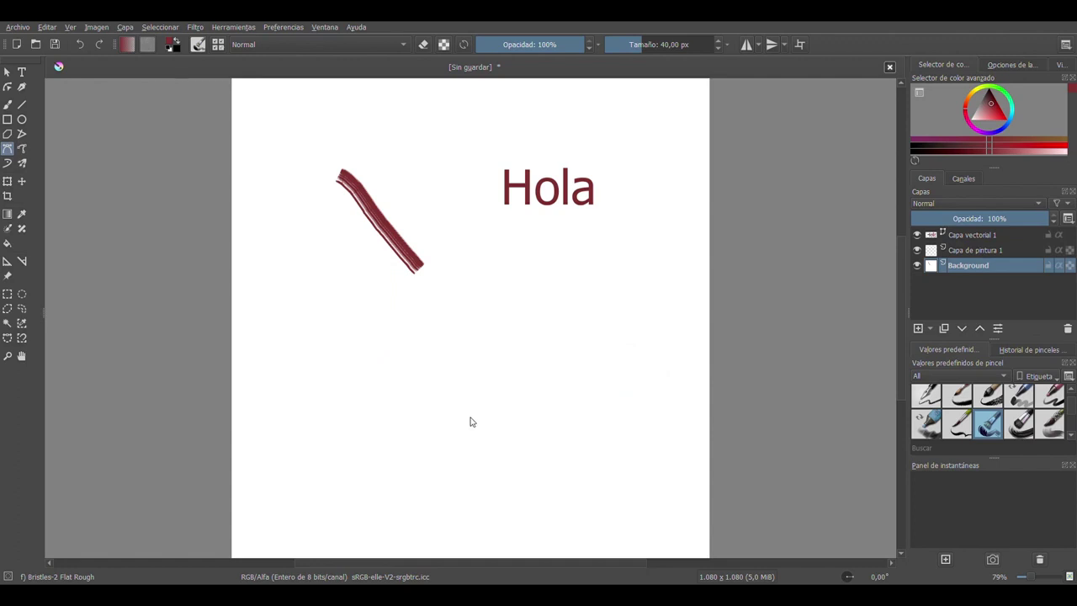
{"action": "left_click", "coordinate": [22, 148]}
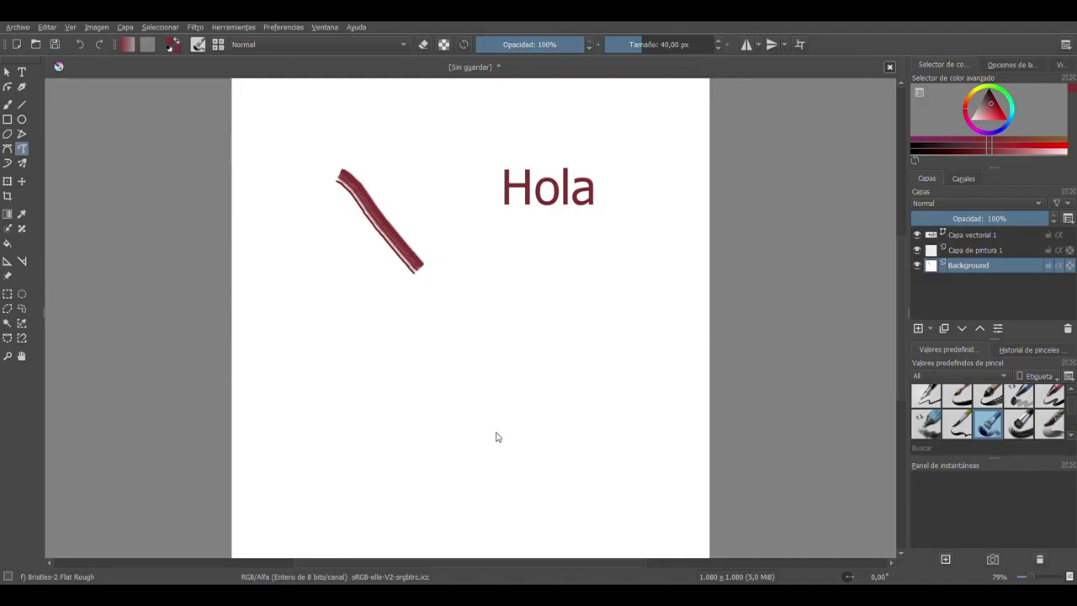
Draw a freehand figure-eight path, then undo it.
{"action": "mouse_move", "coordinate": [438, 375]}
{"action": "left_mouse_down"}
{"action": "mouse_move", "coordinate": [584, 322]}
{"action": "mouse_move", "coordinate": [480, 276]}
{"action": "mouse_move", "coordinate": [378, 344]}
{"action": "mouse_move", "coordinate": [400, 279]}
{"action": "mouse_move", "coordinate": [586, 343]}
{"action": "left_mouse_up"}
{"action": "key", "text": "ctrl+z"}
{"action": "left_click", "coordinate": [9, 165]}
Paint two looping dark-red strokes, then undo everything back to a blank canvas.
{"action": "mouse_move", "coordinate": [357, 337]}
{"action": "left_mouse_down"}
{"action": "mouse_move", "coordinate": [483, 349]}
{"action": "mouse_move", "coordinate": [527, 257]}
{"action": "mouse_move", "coordinate": [440, 365]}
{"action": "mouse_move", "coordinate": [288, 416]}
{"action": "mouse_move", "coordinate": [336, 329]}
{"action": "mouse_move", "coordinate": [365, 312]}
{"action": "mouse_move", "coordinate": [344, 268]}
{"action": "left_mouse_up"}
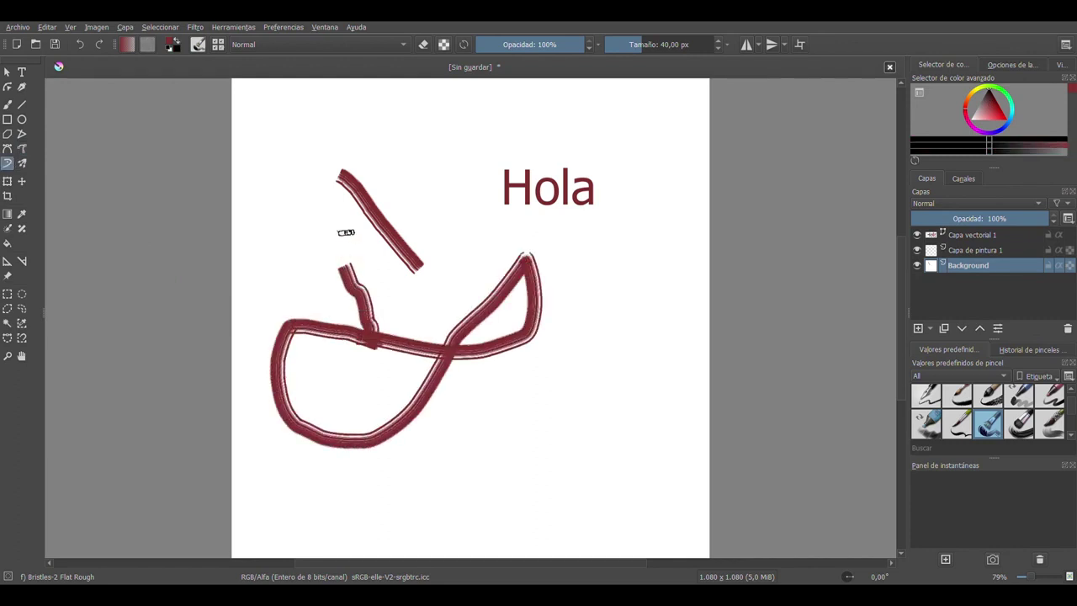
{"action": "mouse_move", "coordinate": [323, 195]}
{"action": "left_mouse_down"}
{"action": "mouse_move", "coordinate": [295, 264]}
{"action": "mouse_move", "coordinate": [298, 323]}
{"action": "mouse_move", "coordinate": [535, 476]}
{"action": "mouse_move", "coordinate": [657, 193]}
{"action": "mouse_move", "coordinate": [686, 181]}
{"action": "left_mouse_up"}
{"action": "left_click", "coordinate": [22, 162]}
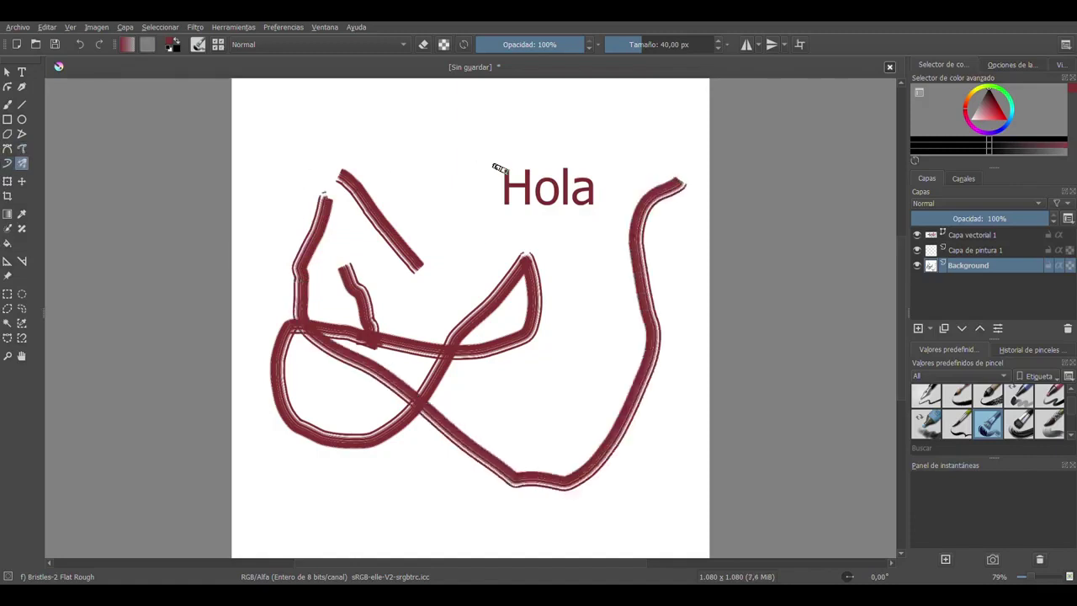
{"action": "key", "text": "ctrl+z"}
{"action": "key", "text": "ctrl+z"}
{"action": "key", "text": "ctrl+z"}
{"action": "key", "text": "ctrl+z"}
{"action": "key", "text": "ctrl+z"}
{"action": "key", "text": "ctrl+z"}
{"action": "key", "text": "ctrl+z"}
{"action": "key", "text": "ctrl+z"}
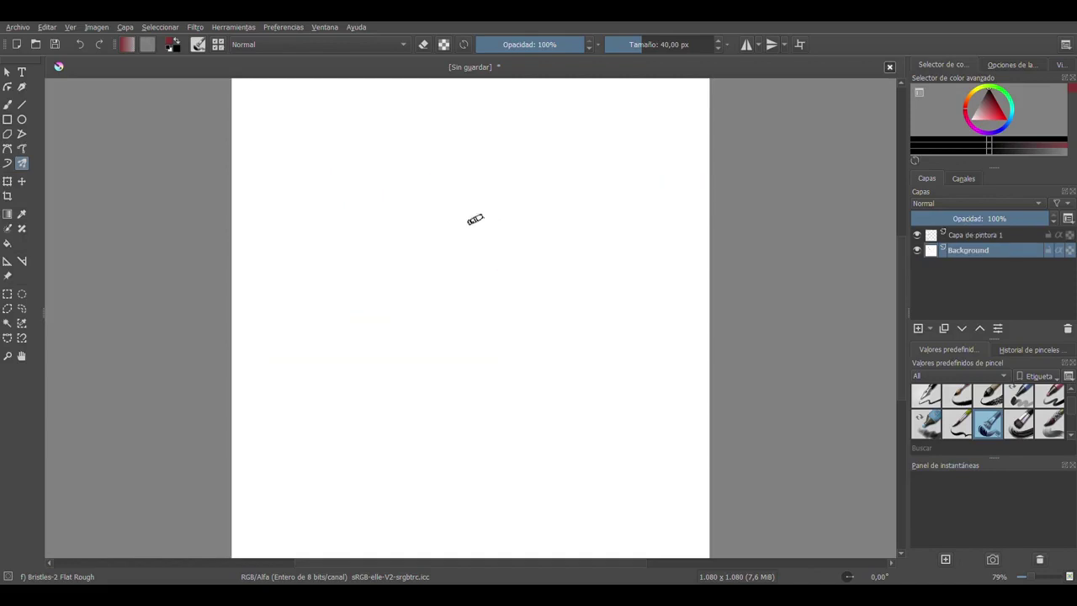
Paint a four-fold mirrored knot with one Multibrush stroke from the canvas centre outward.
{"action": "mouse_move", "coordinate": [439, 284]}
{"action": "left_mouse_down"}
{"action": "mouse_move", "coordinate": [503, 303]}
{"action": "mouse_move", "coordinate": [601, 289]}
{"action": "mouse_move", "coordinate": [365, 233]}
{"action": "mouse_move", "coordinate": [409, 266]}
{"action": "left_mouse_up"}
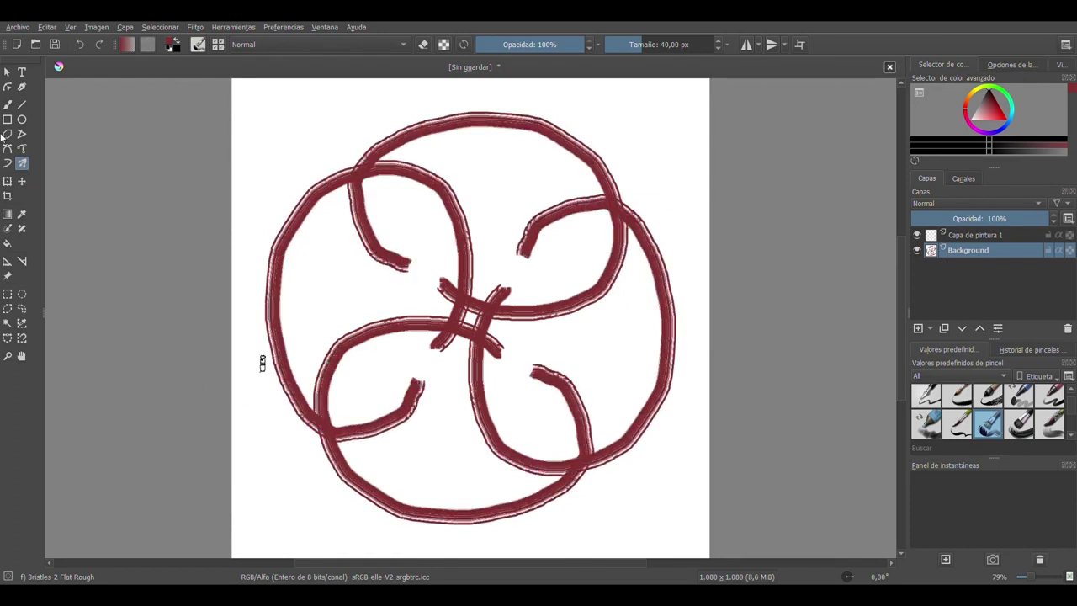
{"action": "left_click", "coordinate": [8, 181]}
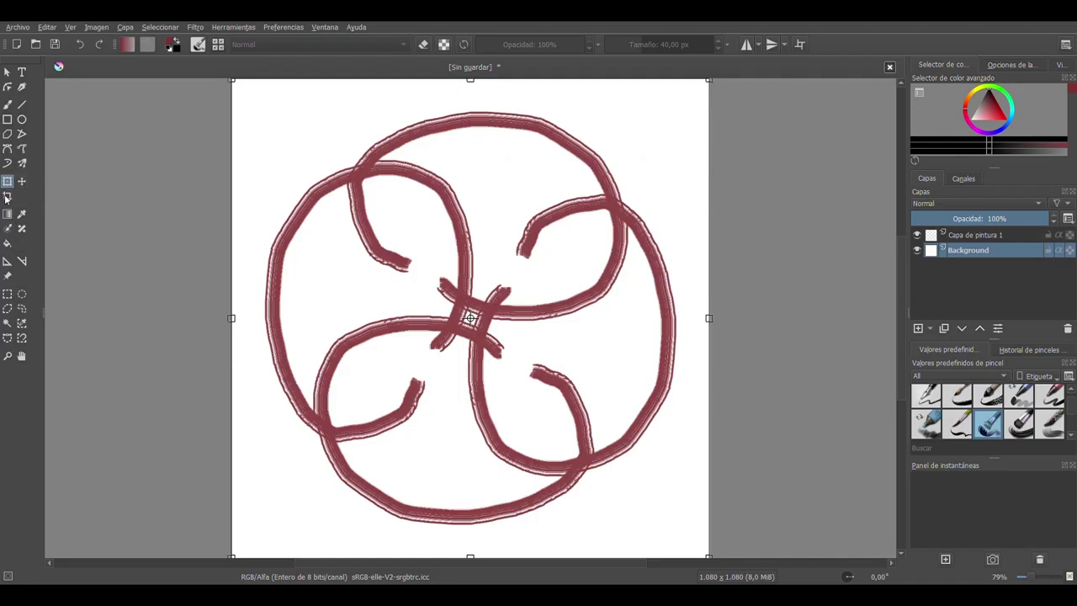
{"action": "key", "text": "Return"}
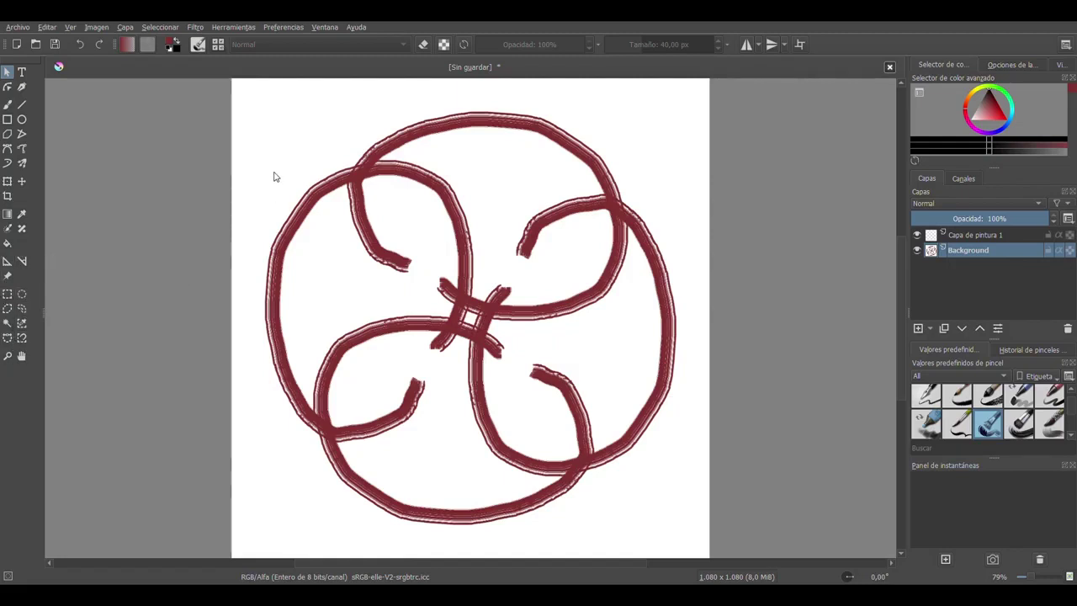
{"action": "scroll", "coordinate": [504, 252], "scroll_direction": "up", "scroll_amount": 2}
{"action": "scroll", "coordinate": [596, 267], "scroll_direction": "down", "scroll_amount": 3}
{"action": "scroll", "coordinate": [596, 267], "scroll_direction": "up", "scroll_amount": 2}
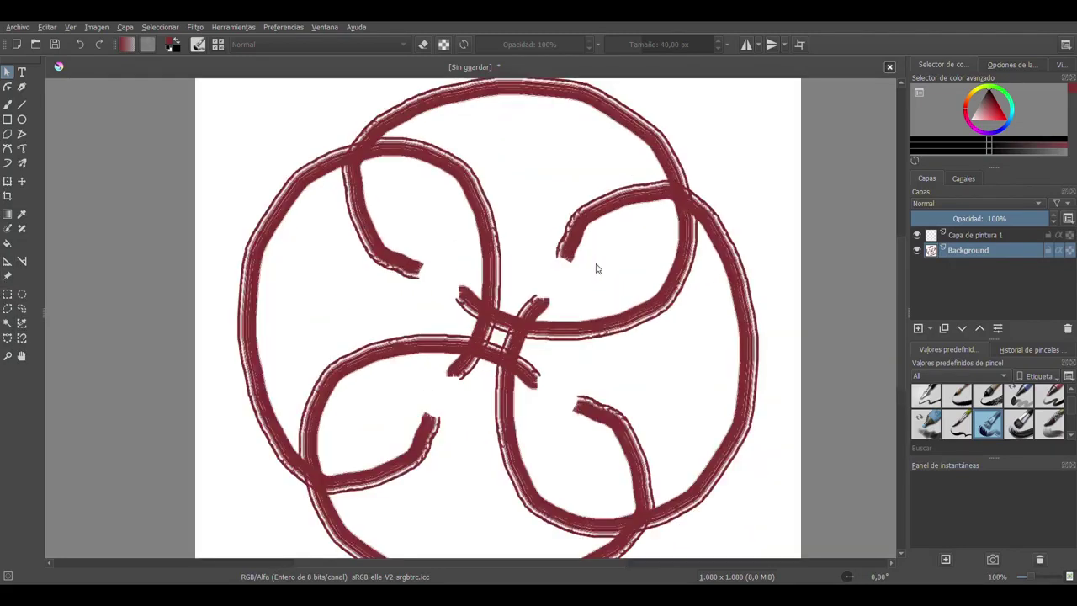
{"action": "scroll", "coordinate": [596, 267], "scroll_direction": "down", "scroll_amount": 2}
{"action": "scroll", "coordinate": [595, 268], "scroll_direction": "up", "scroll_amount": 1}
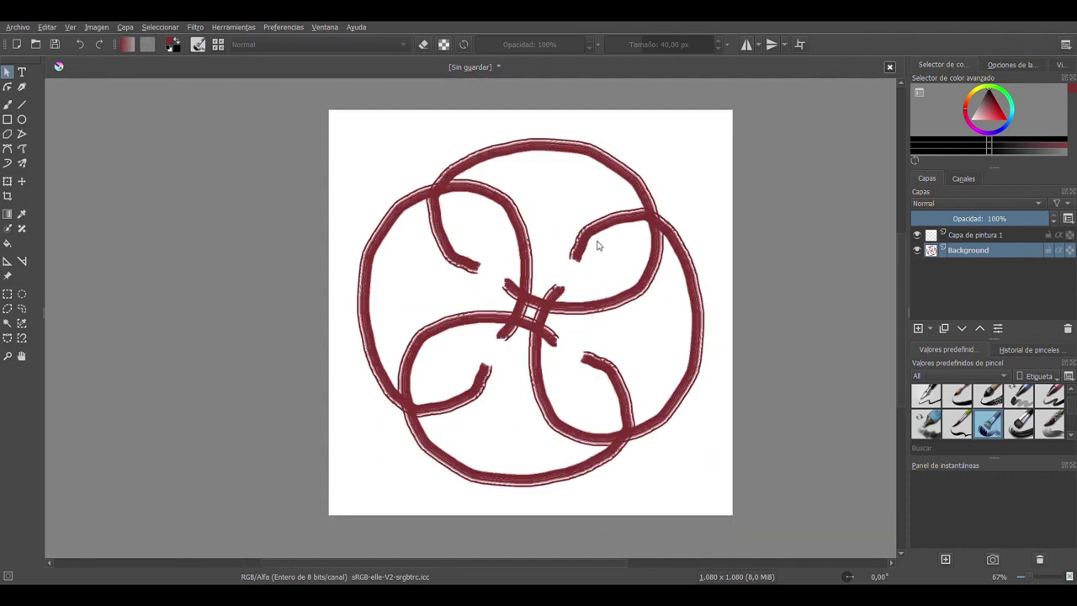
Add a new paint layer, then select the Background layer and toggle its visibility off and on.
{"action": "left_click", "coordinate": [918, 328]}
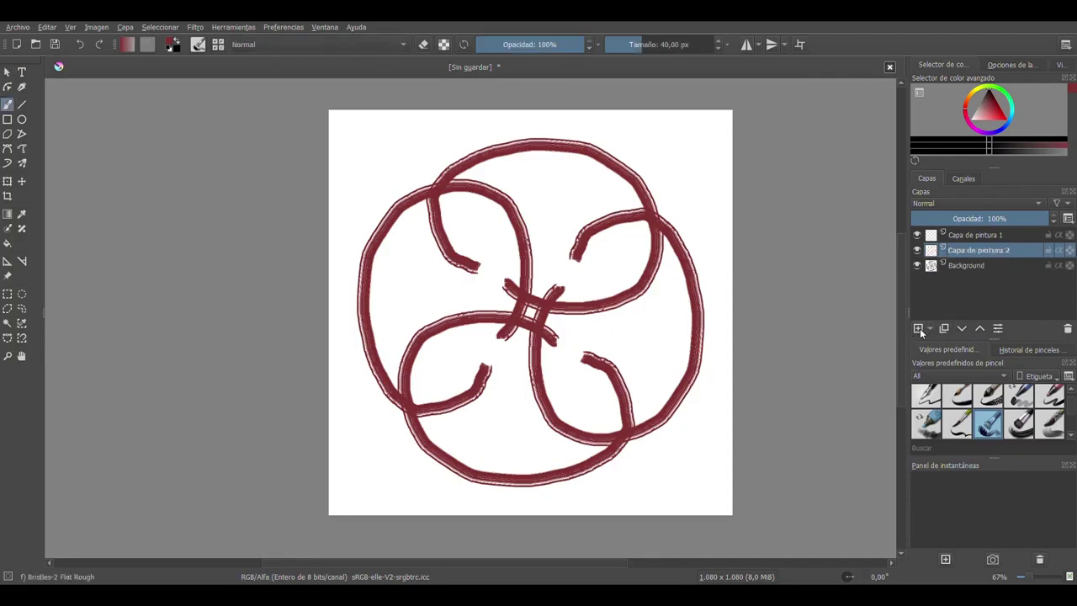
{"action": "left_click", "coordinate": [989, 265]}
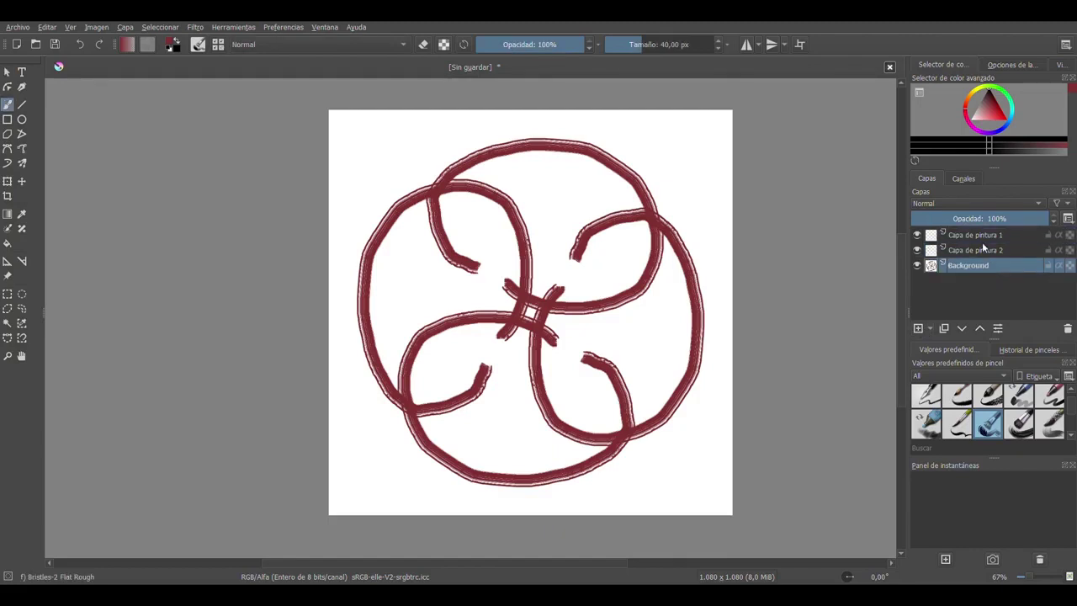
{"action": "left_click", "coordinate": [992, 266]}
{"action": "left_click", "coordinate": [916, 265]}
{"action": "left_click", "coordinate": [916, 265]}
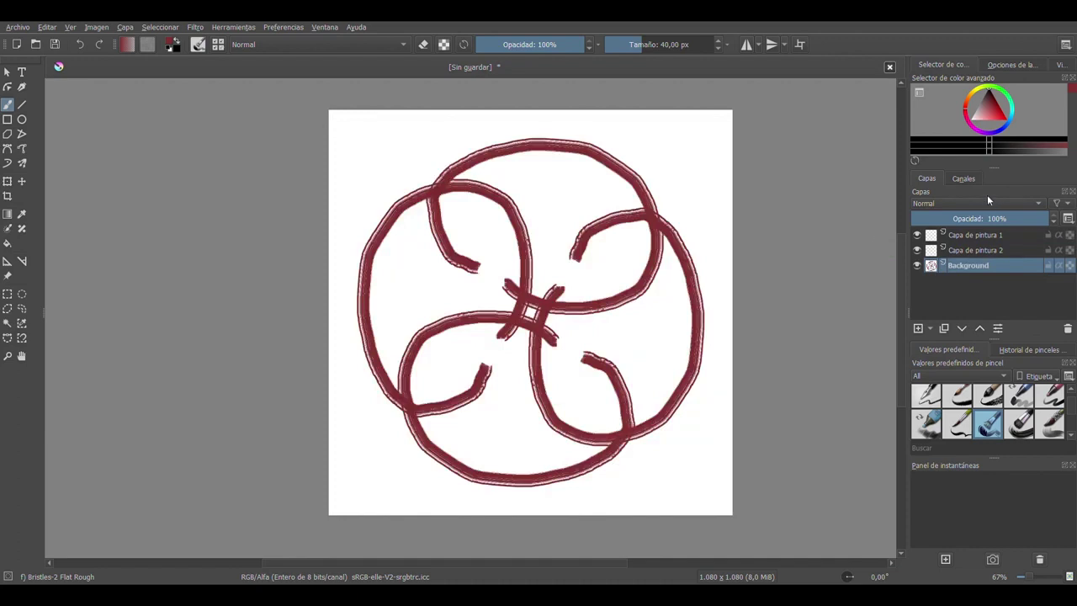